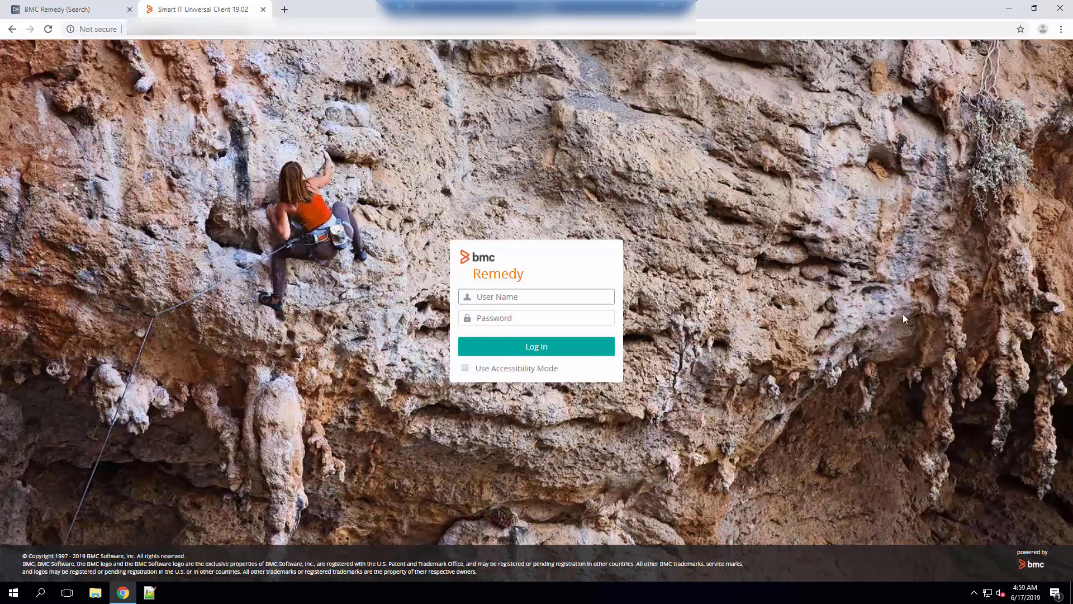
- Log in to Smart IT with the suggested user name and the account password
type("a")
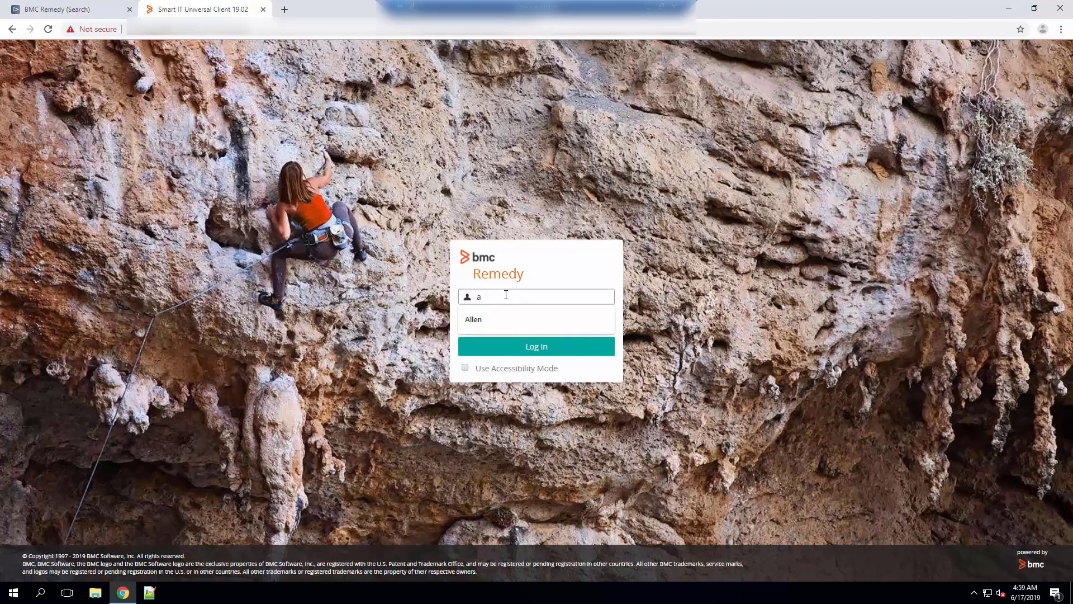
type("ll")
key("Down")
key("Return")
key("Tab")
type("********")
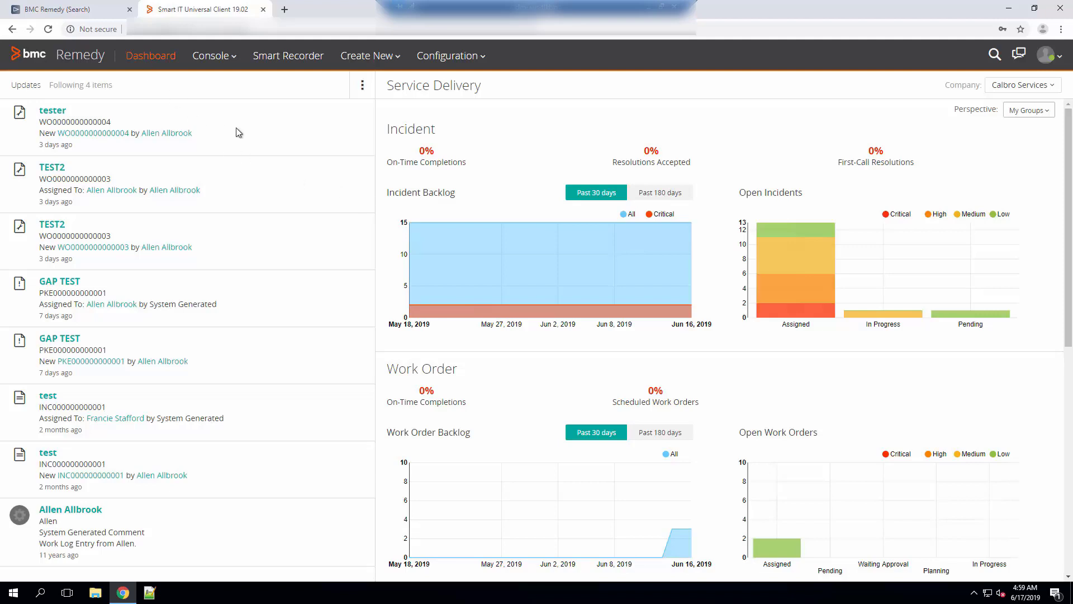
- From the Remedy IT Home tab, open the AR System Administration Console via Applications
left_click(93, 5)
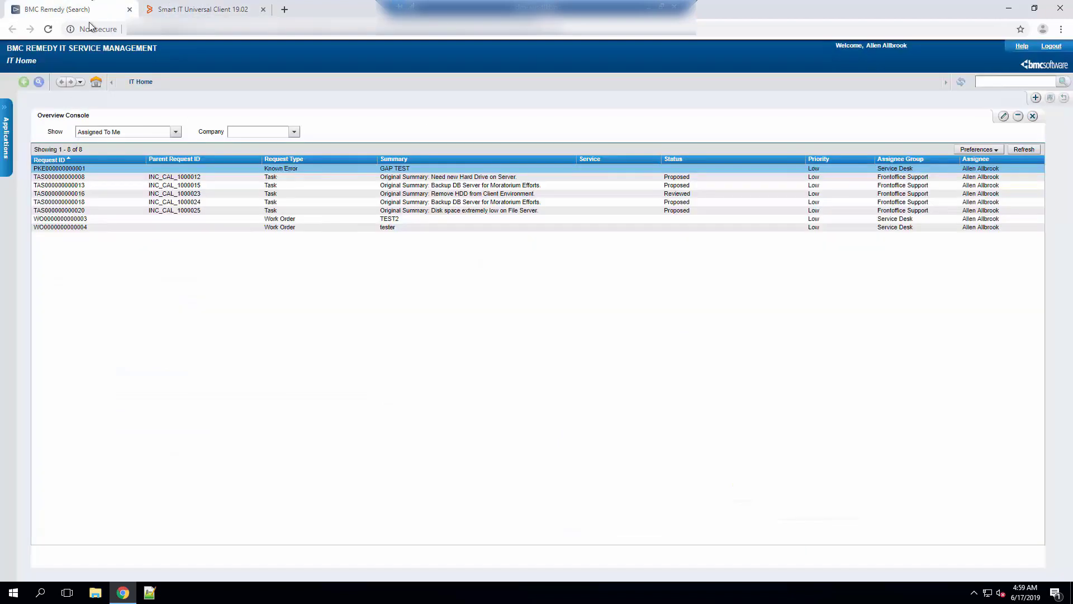
left_click(7, 119)
mouse_move(42, 136)
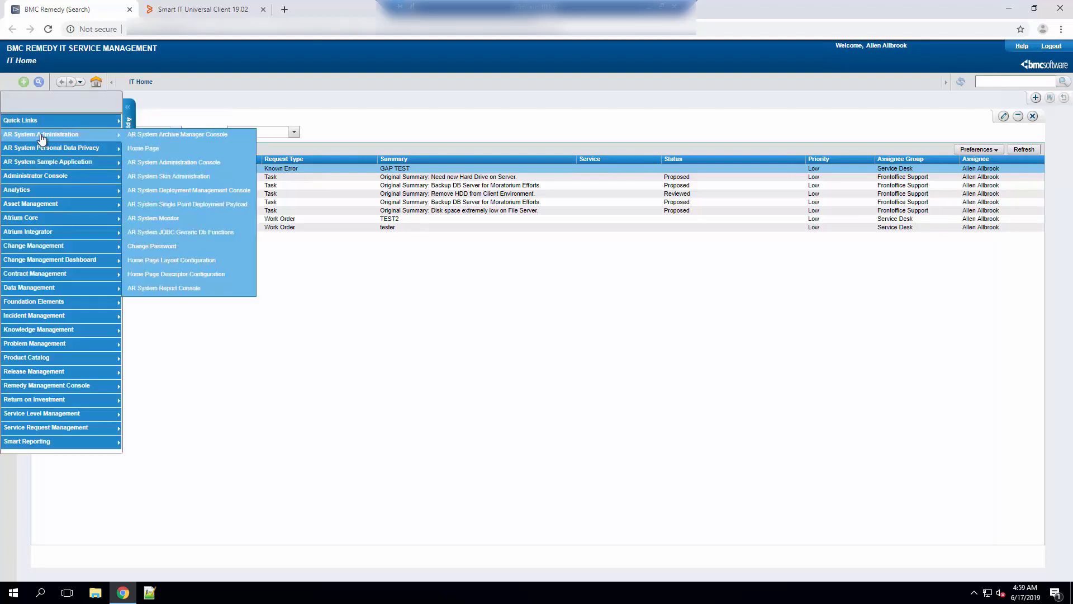
left_click(197, 164)
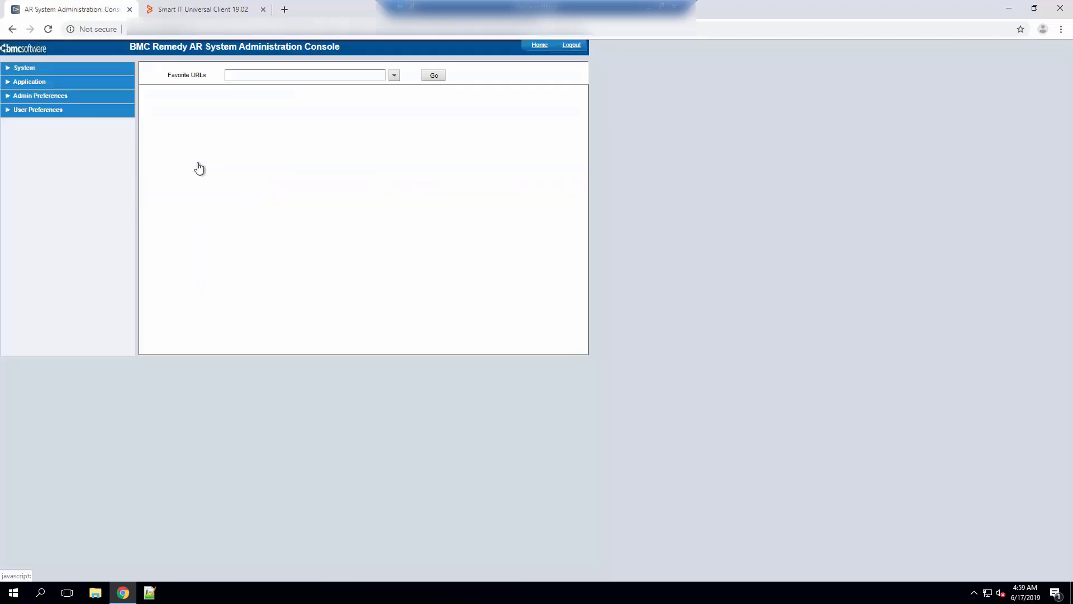
- Open System > General > Centralized Configuration and show the component name list
left_click(58, 69)
left_click(59, 83)
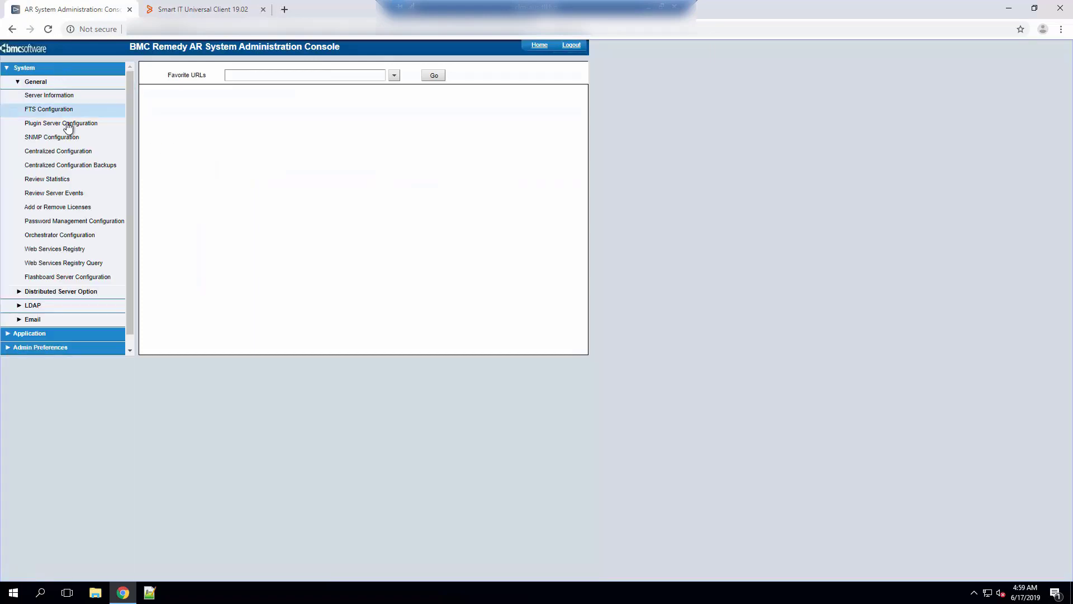
left_click(69, 151)
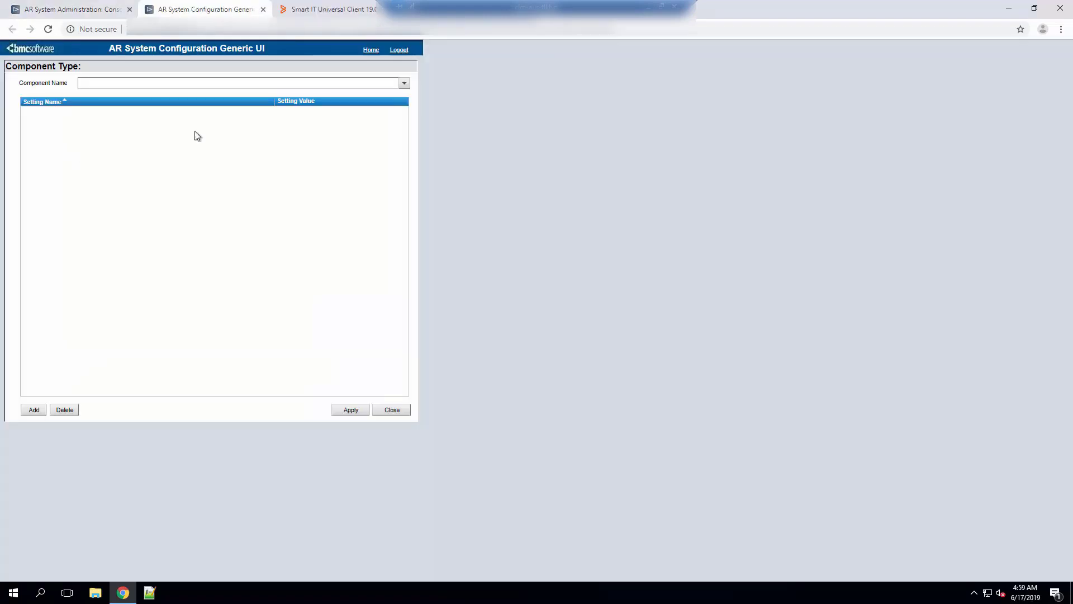
left_click(403, 82)
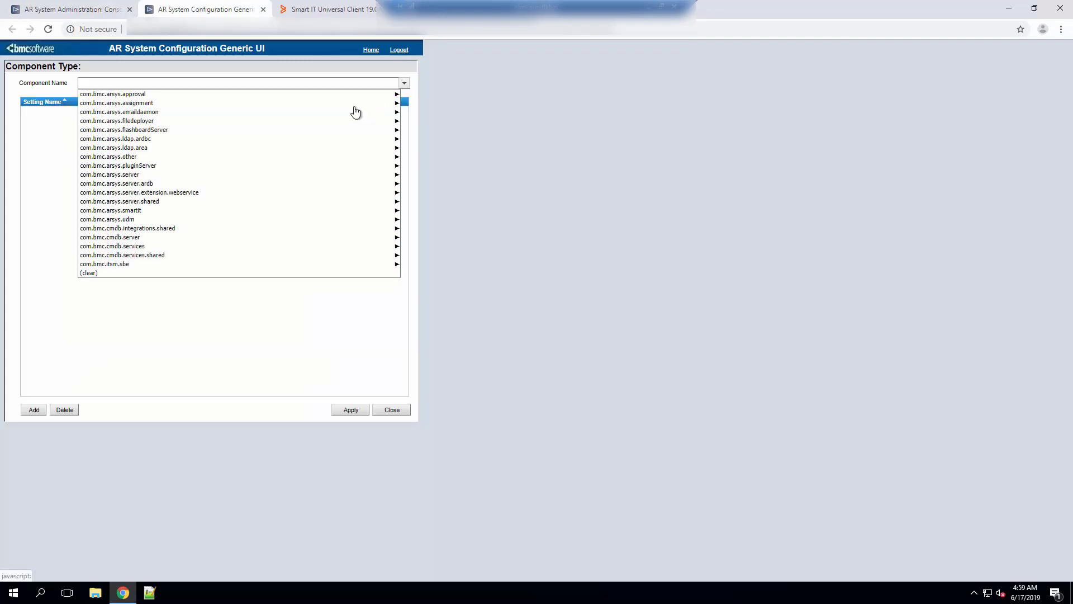
- Load com.bmc.arsys.server > server settings, confirm Server-Temp-Table-Threshold is 1000, and return to Smart IT
mouse_move(385, 184)
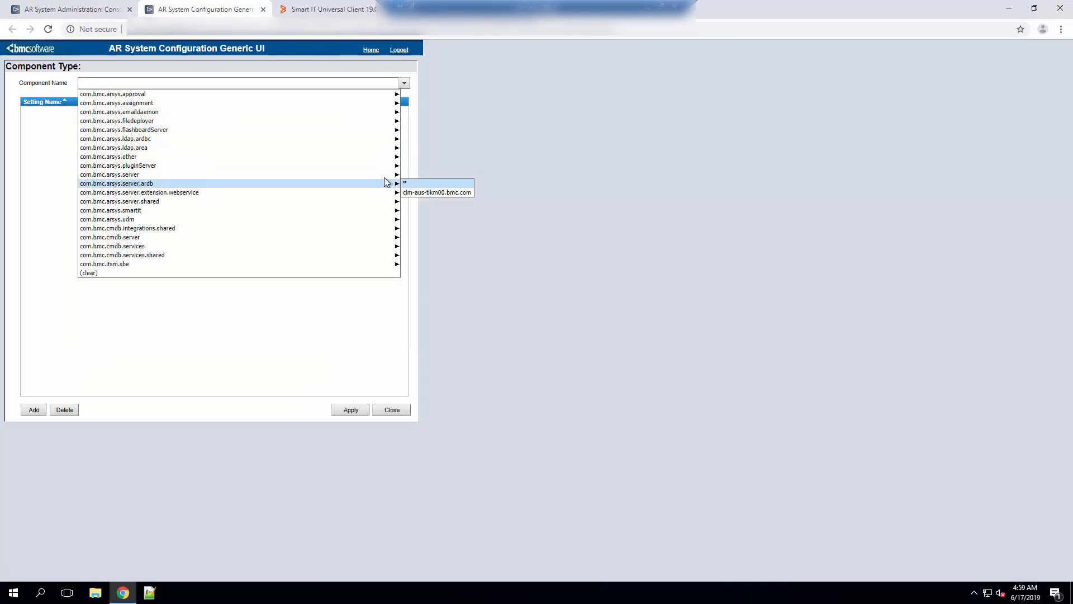
left_click(421, 186)
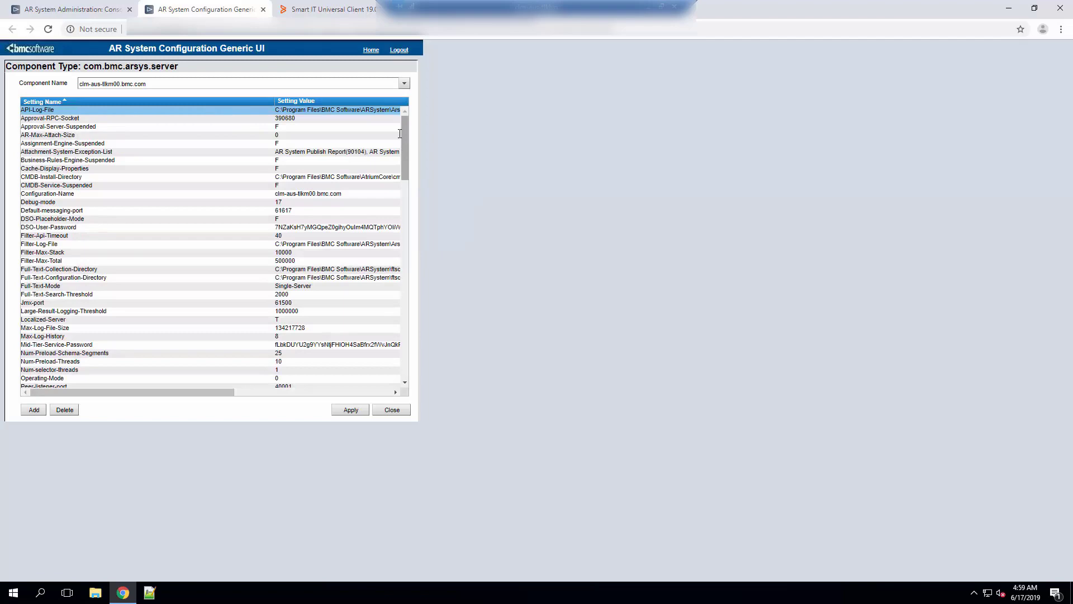
left_click_drag(406, 133, 408, 383)
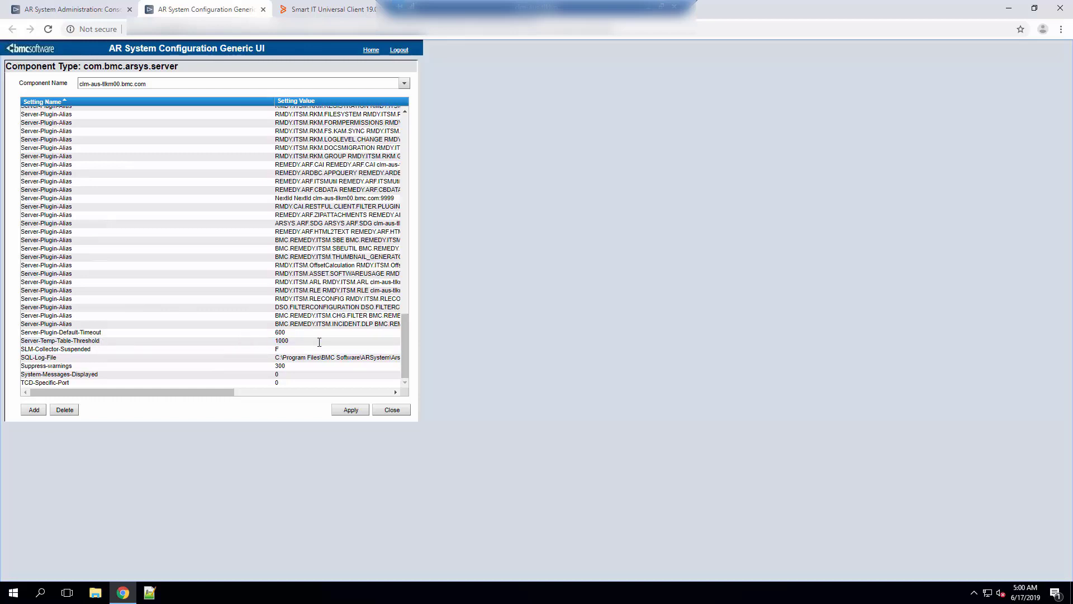
left_click(334, 8)
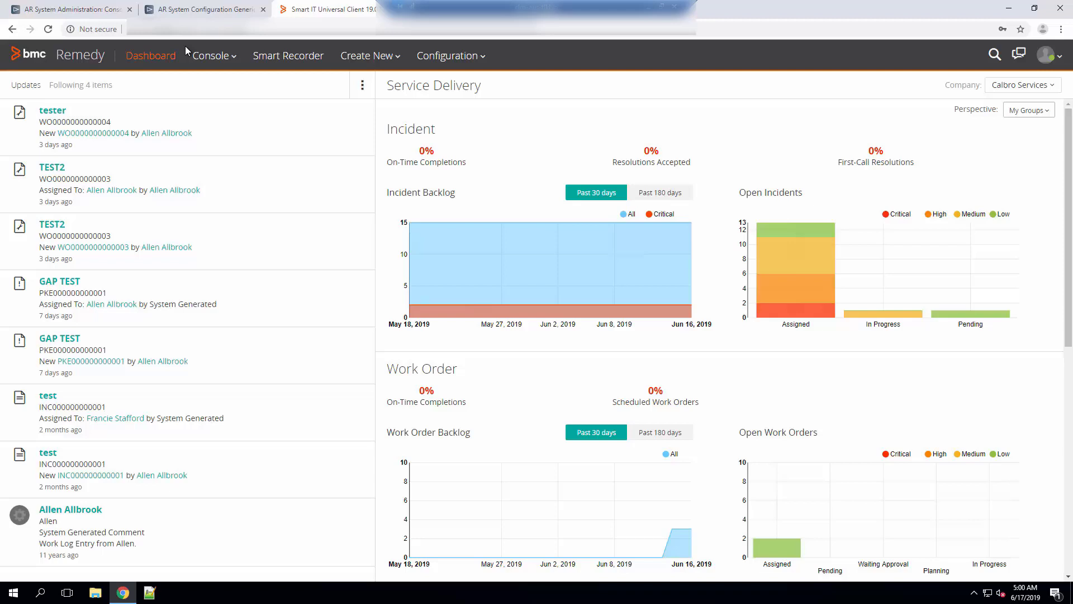
- In Server Information's Log Files, enable API Log and SQL Log to test3.log and apply
left_click(85, 8)
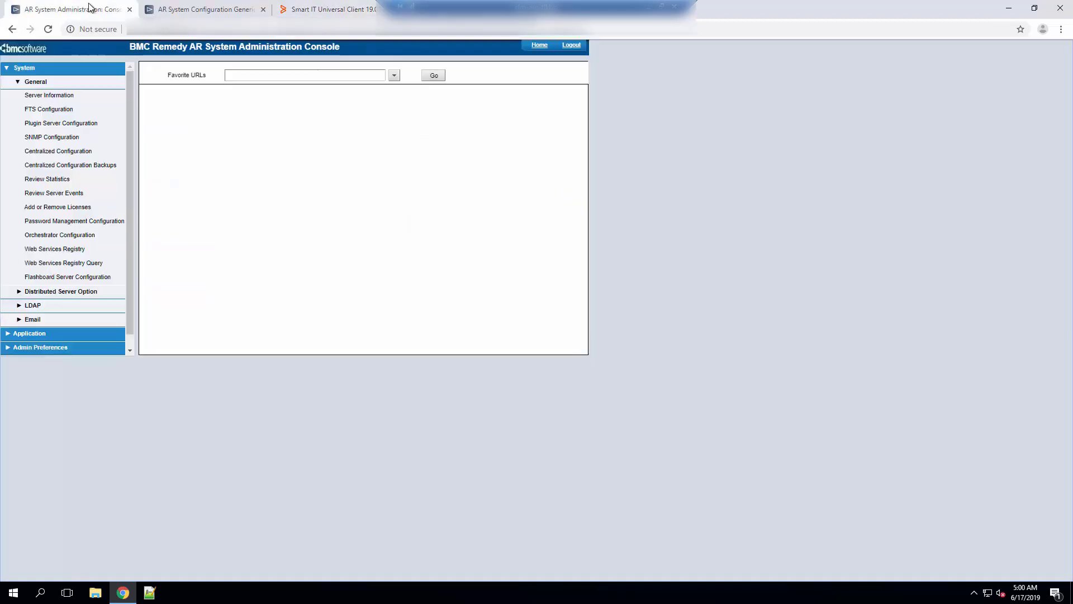
left_click(56, 96)
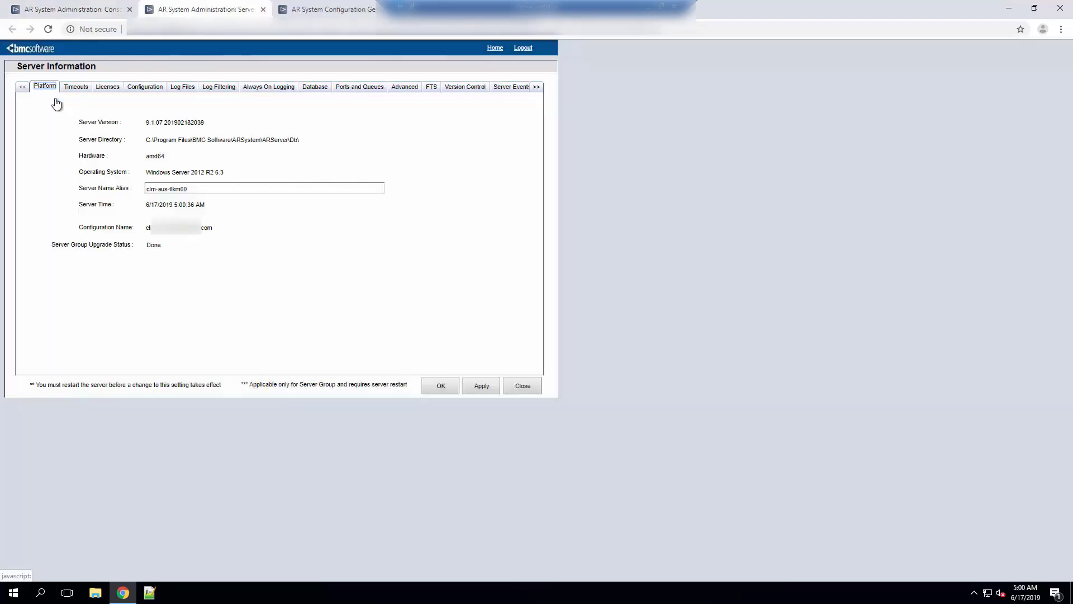
left_click(177, 91)
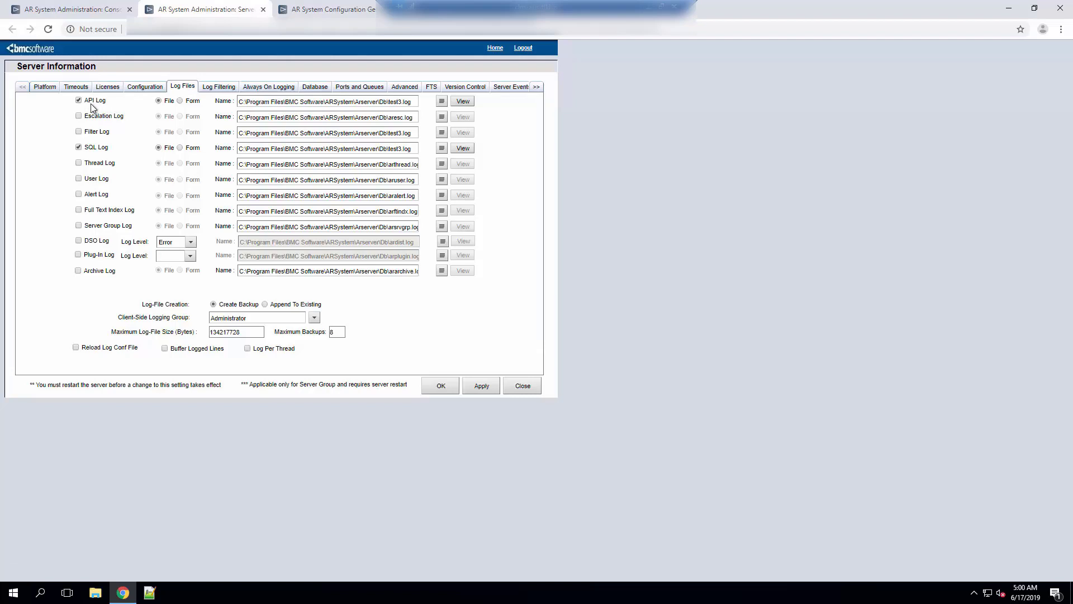
left_click(476, 385)
- Close Server Information and log out of Smart IT from the user profile menu
left_click(263, 9)
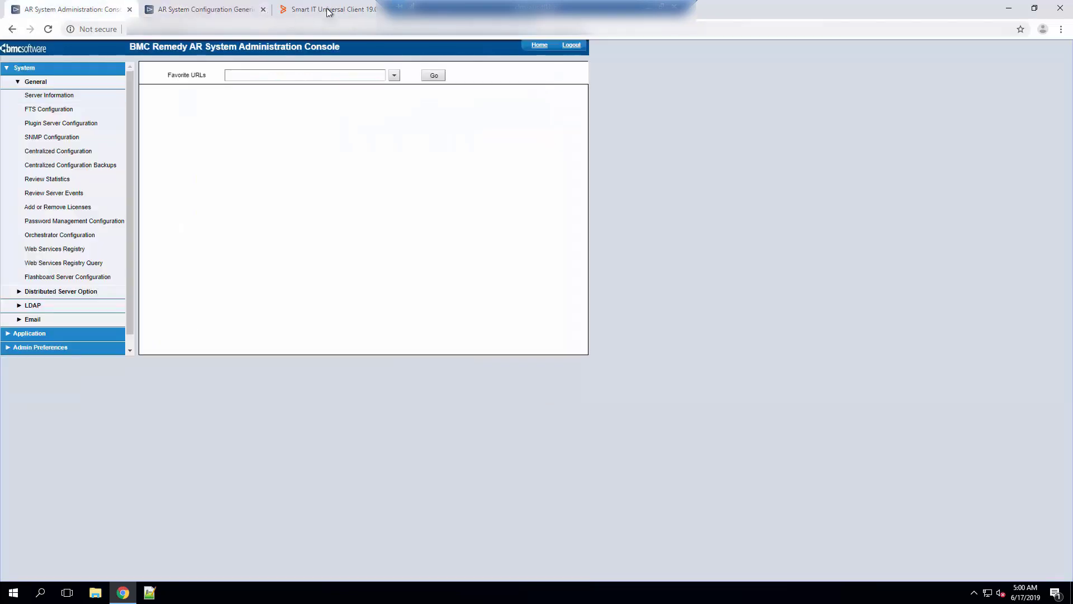
left_click(329, 12)
left_click(1056, 56)
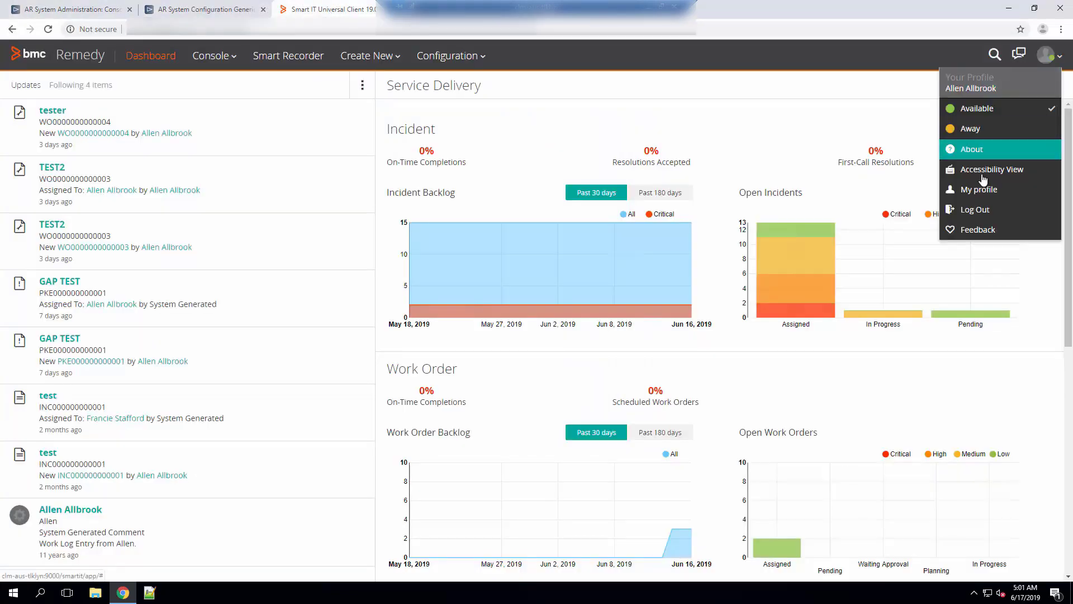
left_click(973, 210)
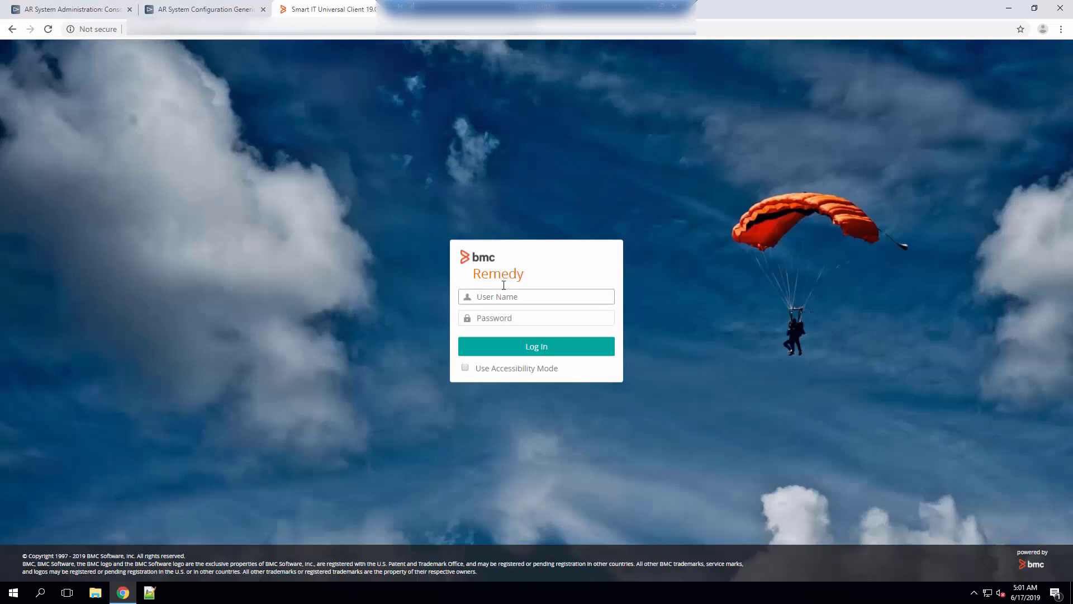
- Sign back into Smart IT with the user name and password to reload the dashboard
left_click(506, 295)
type("Allen")
key("Tab")
type("••")
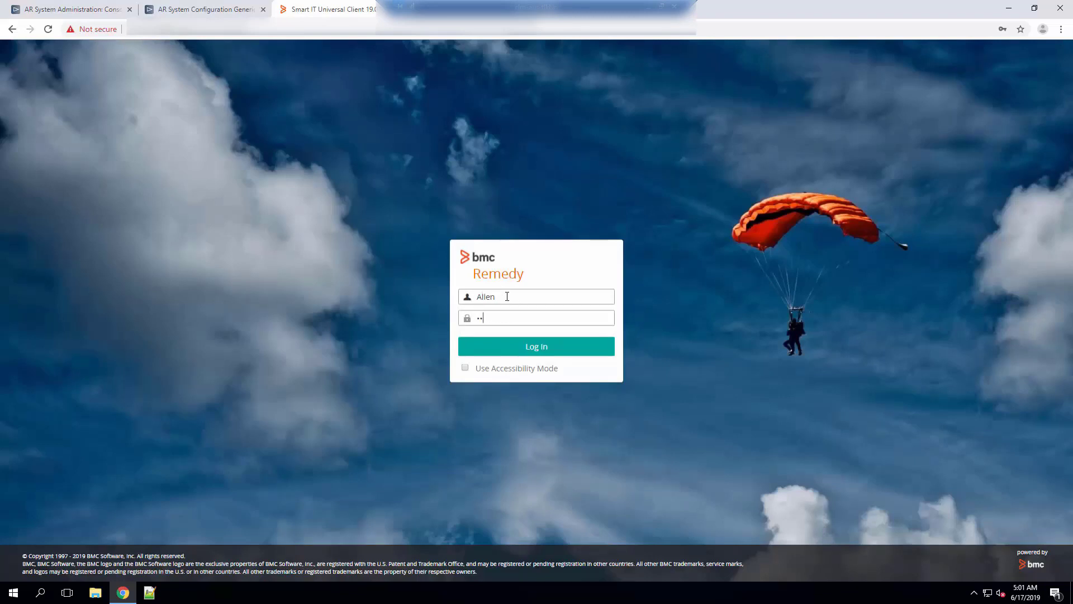
type("••••••")
key("Return")
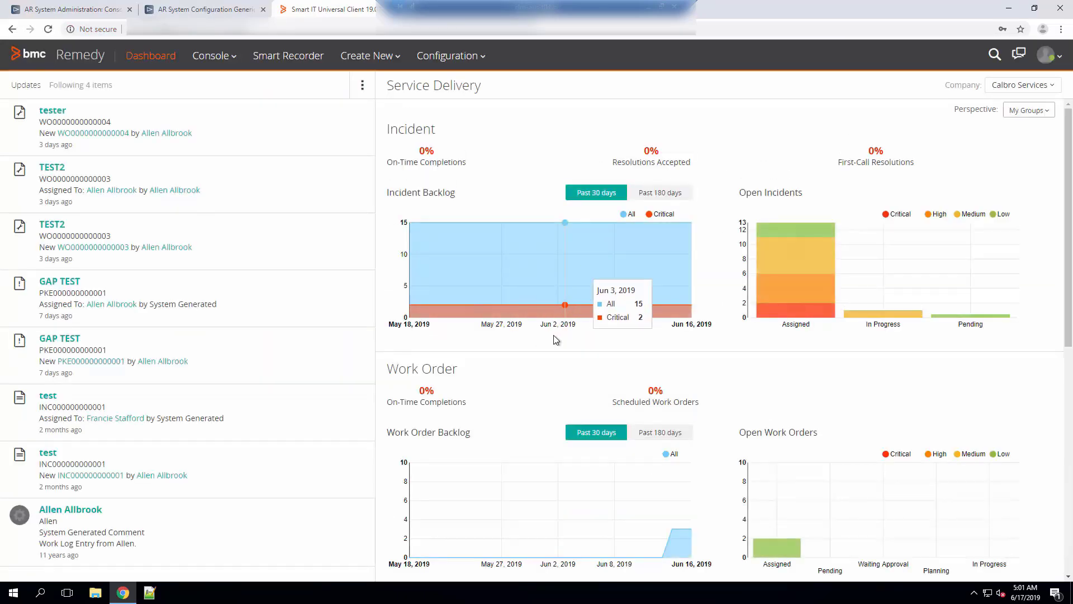
- In Server Information's Log Files, uncheck API Log and SQL Log and apply the change
left_click(119, 6)
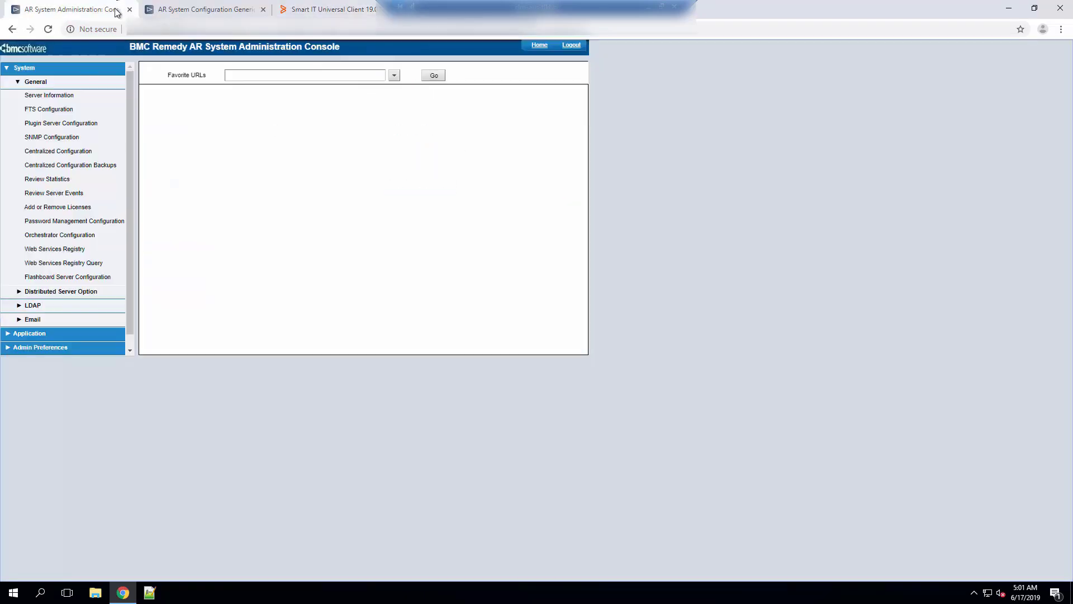
left_click(49, 96)
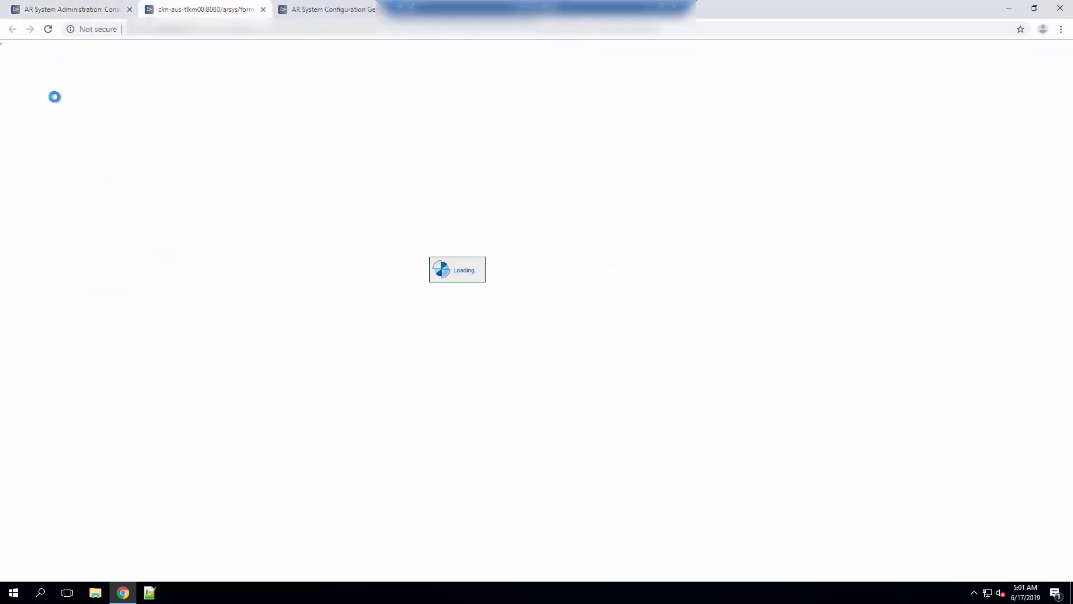
left_click(182, 87)
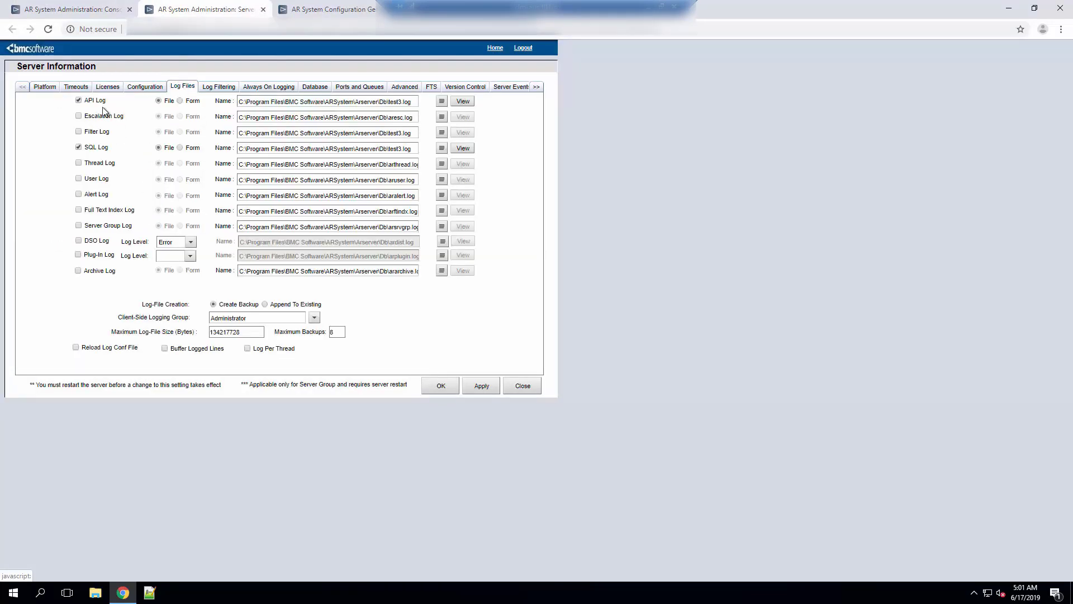
left_click(90, 146)
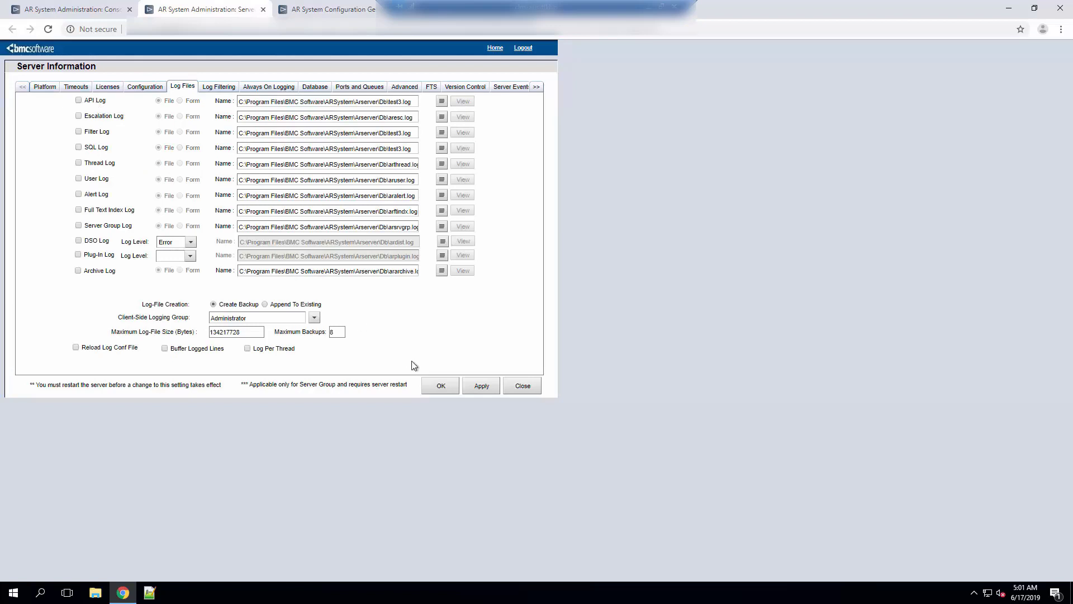
left_click(483, 387)
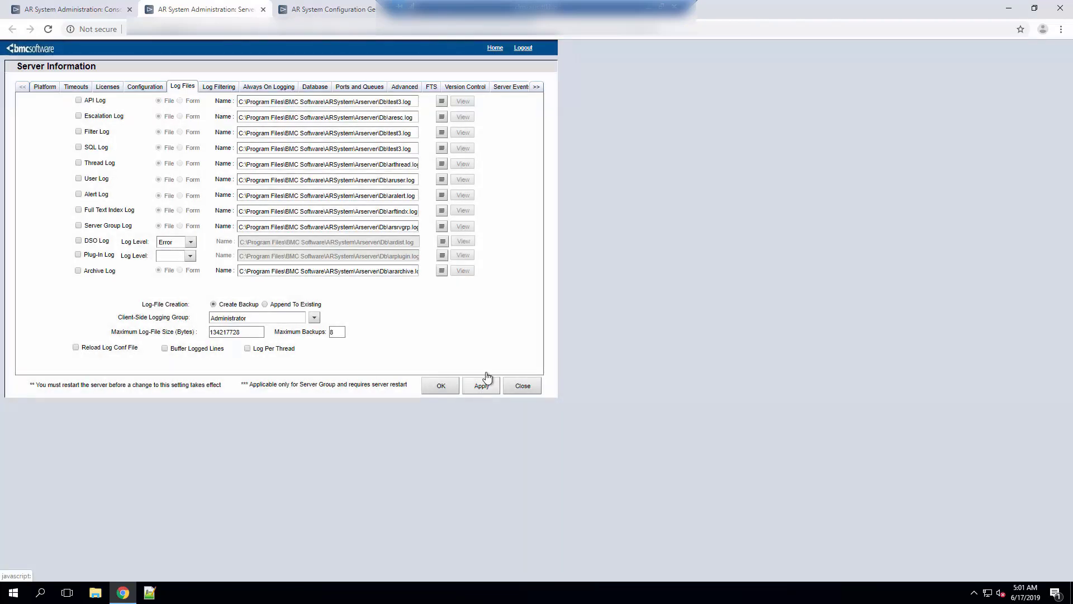